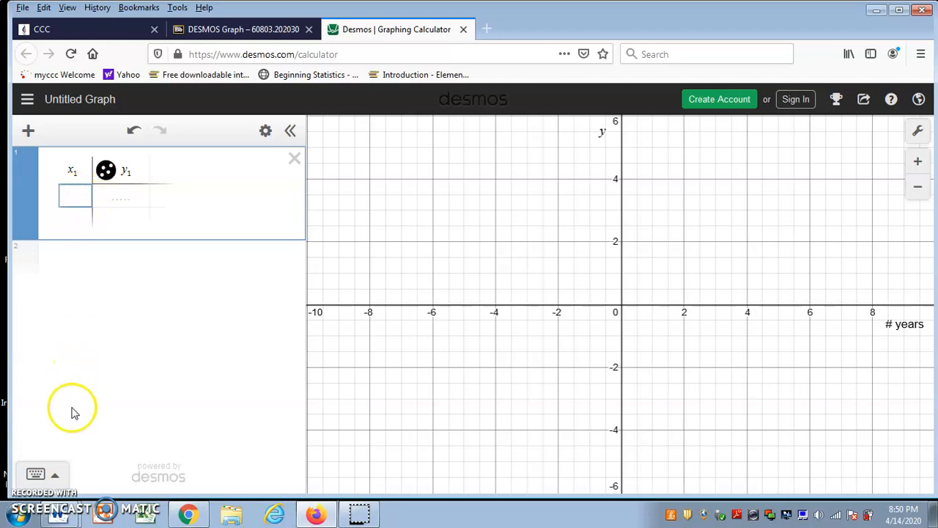
Copy the months-since-July and Value ($) table from Word's Document2, then return to Desmos.
left_click(59, 513)
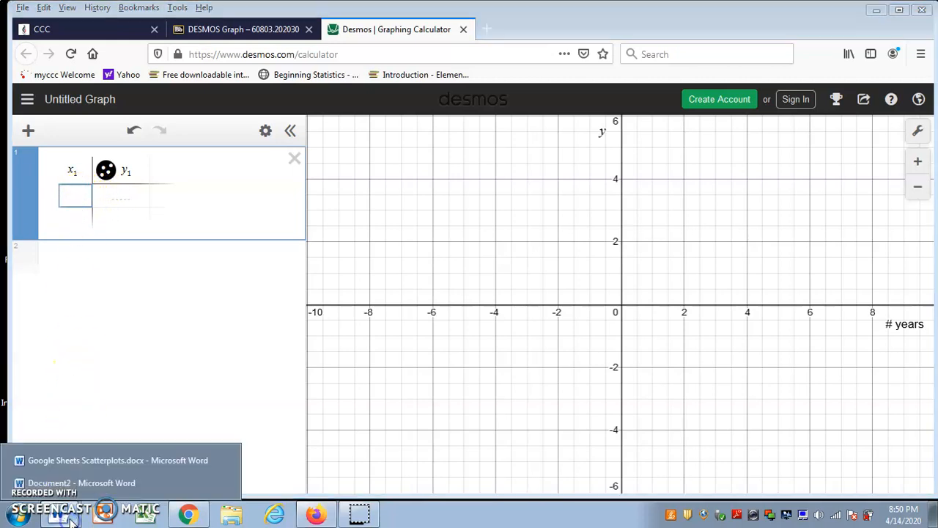
left_click(88, 483)
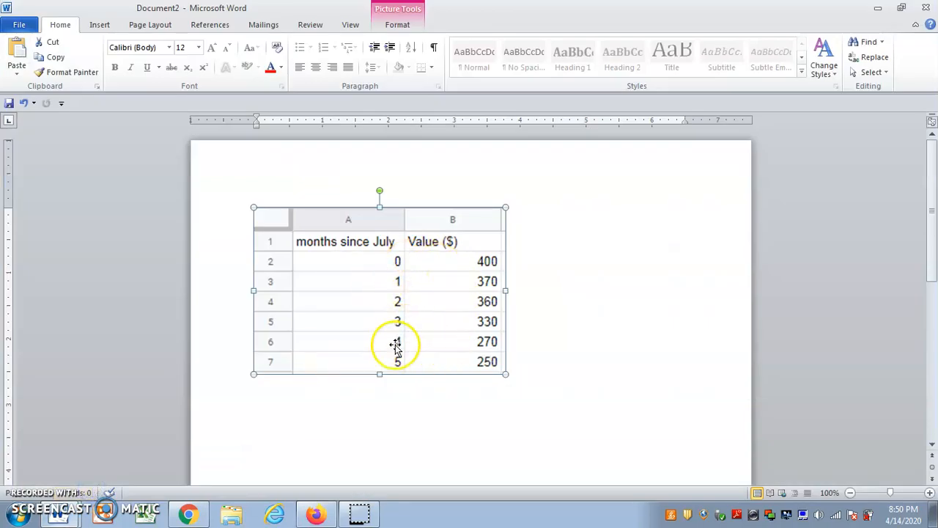
left_click_drag(390, 407, 382, 353)
left_click(368, 274)
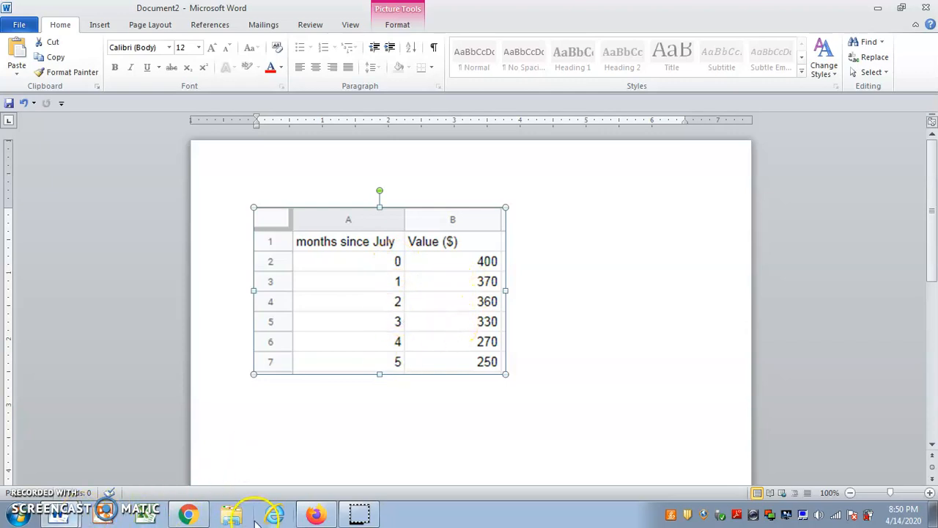
left_click(315, 515)
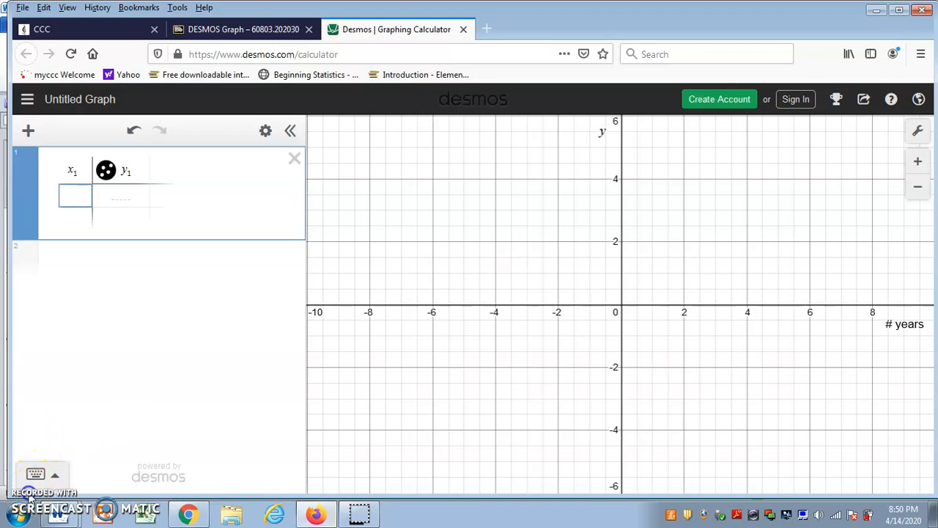
Paste the six month/value rows into the x1–y1 table, show them as points and zoom to fit.
key("ctrl+v")
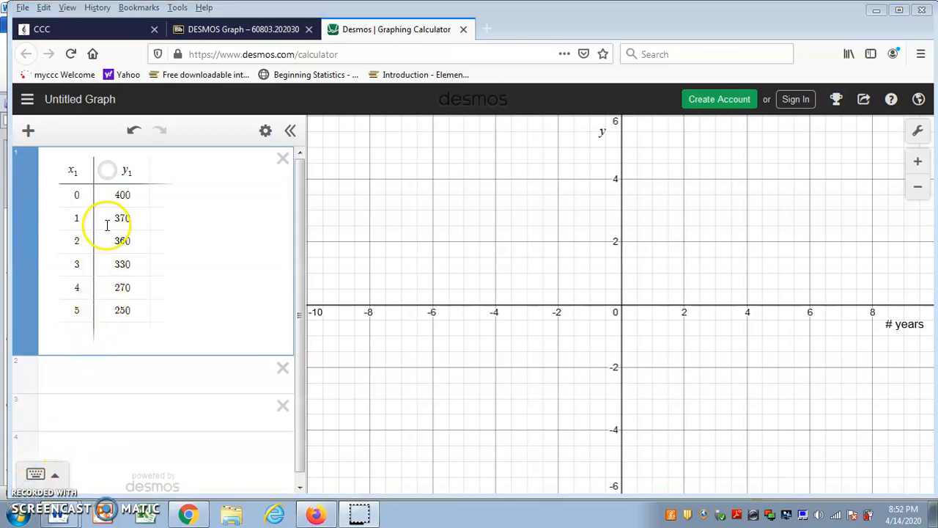
left_click(108, 172)
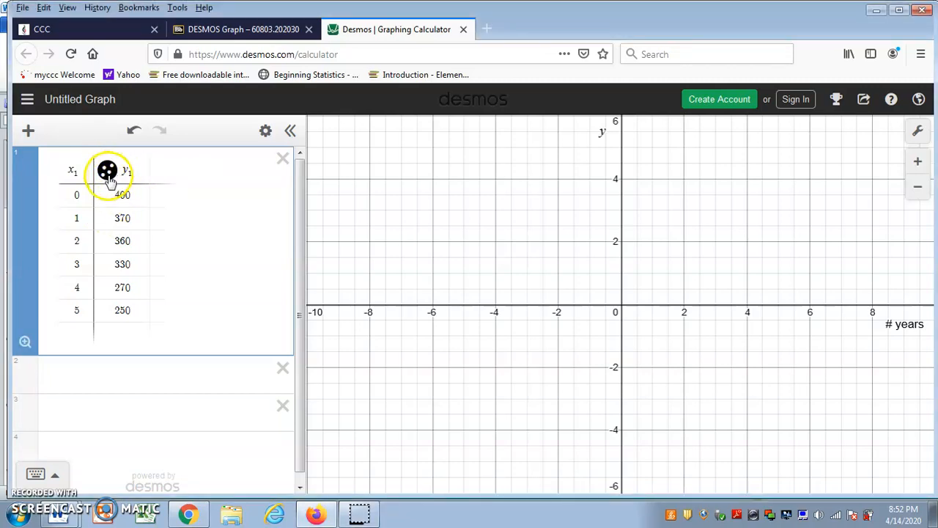
left_click(25, 342)
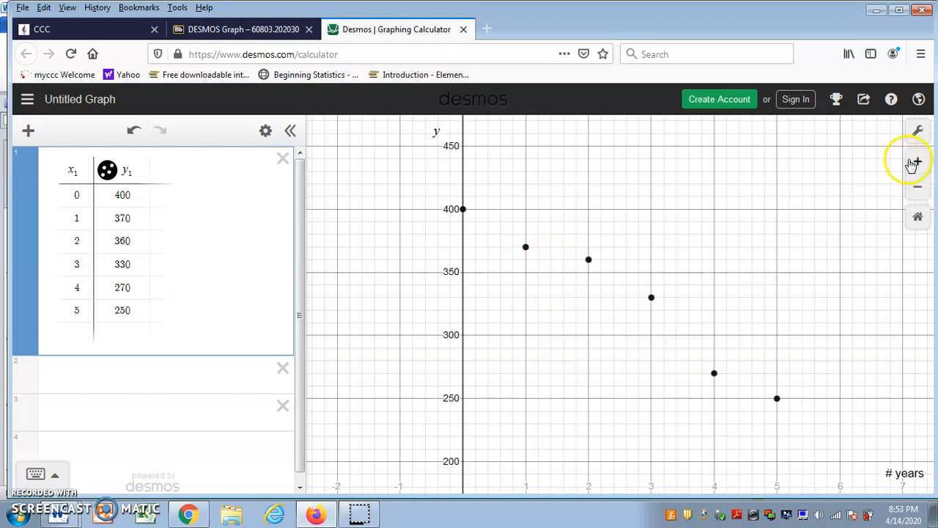
left_click(918, 134)
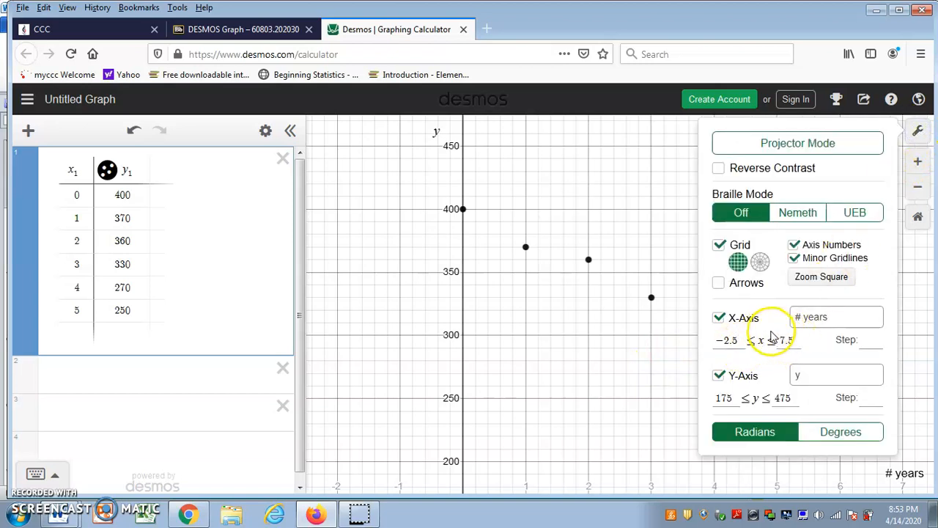
In Graph Settings, set the x-axis minimum to -2 and the y-axis minimum to -50.
left_click(745, 336)
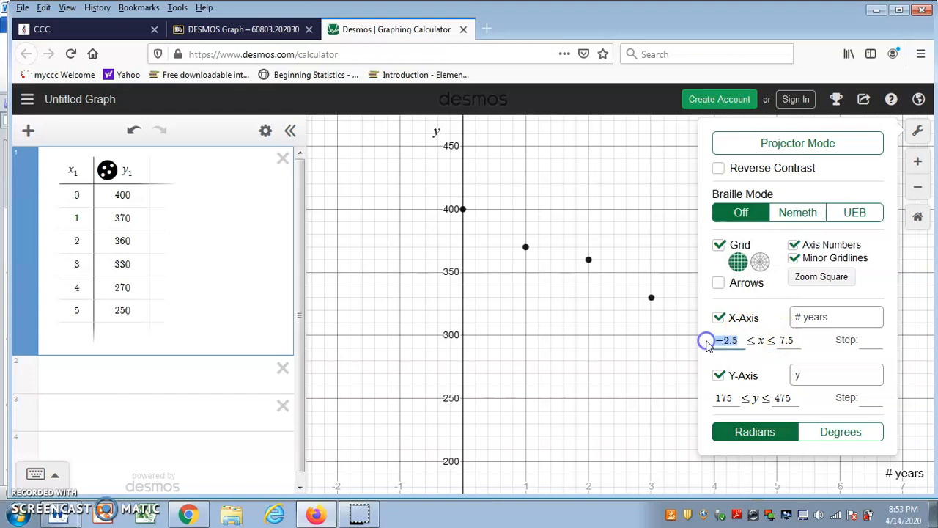
type("0")
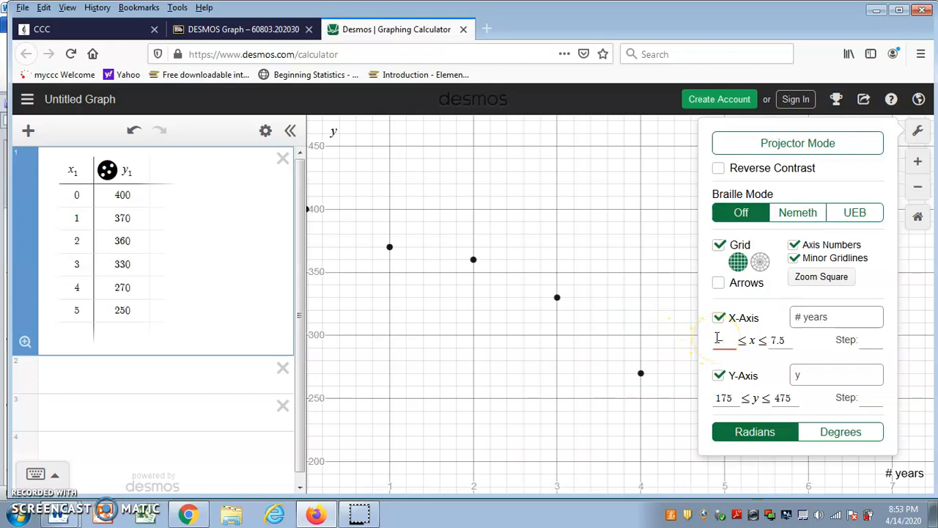
type("-2")
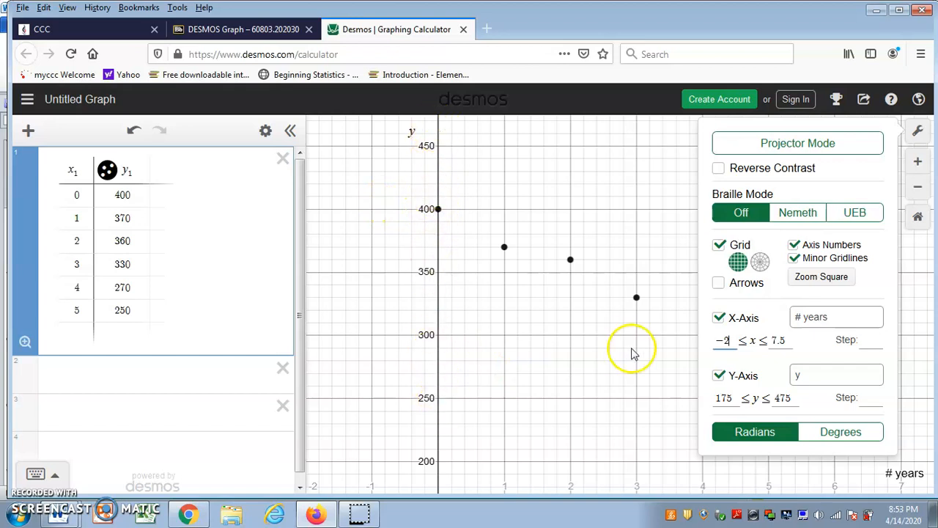
left_click(738, 397)
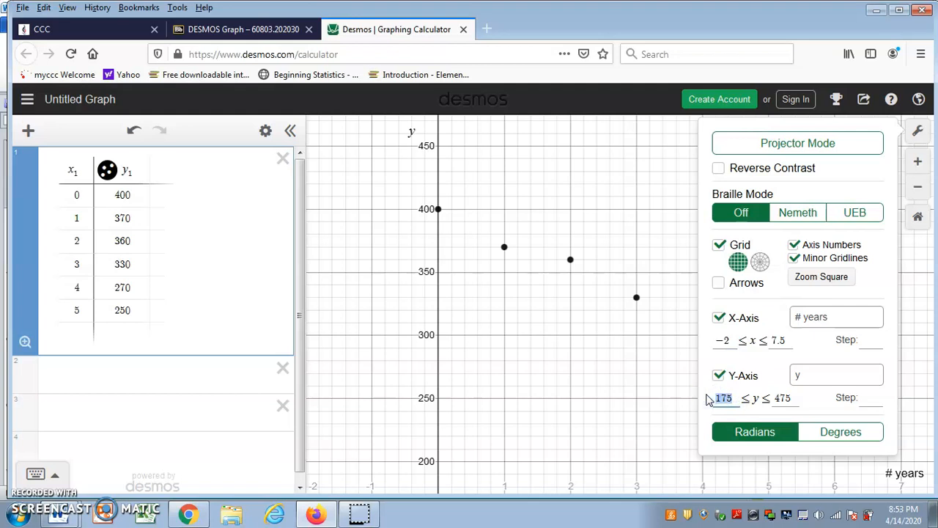
type("0")
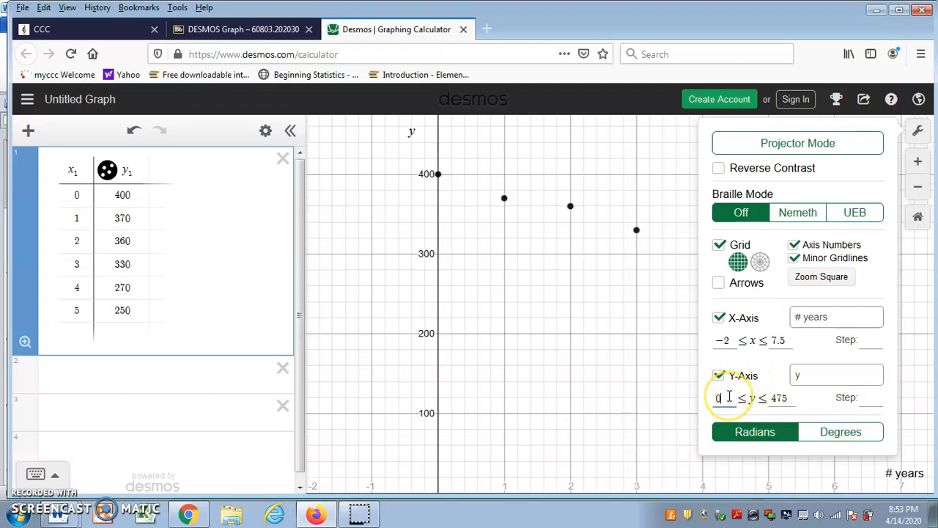
type("-50")
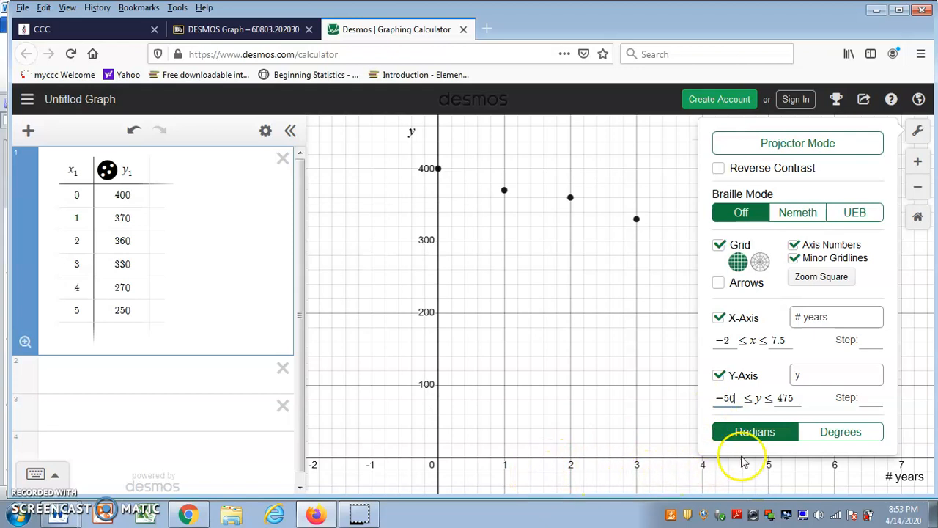
left_click(832, 316)
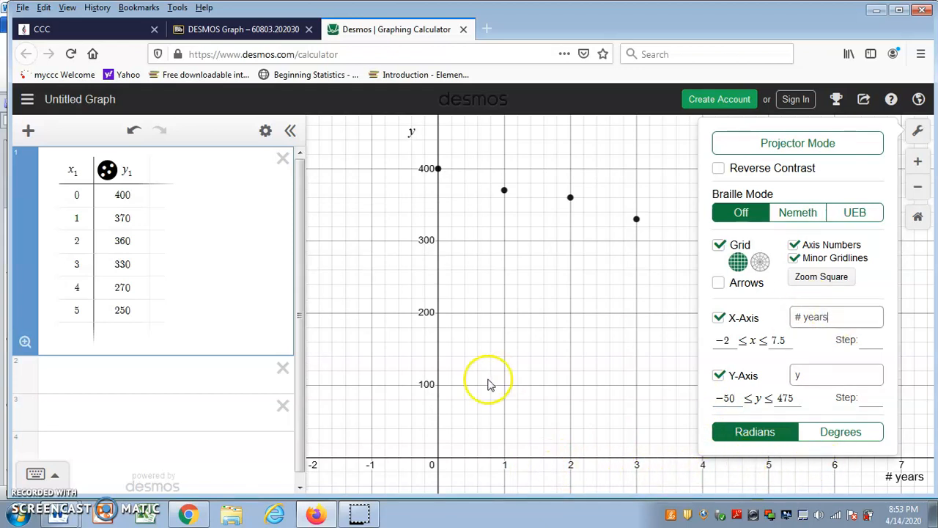
left_click(75, 519)
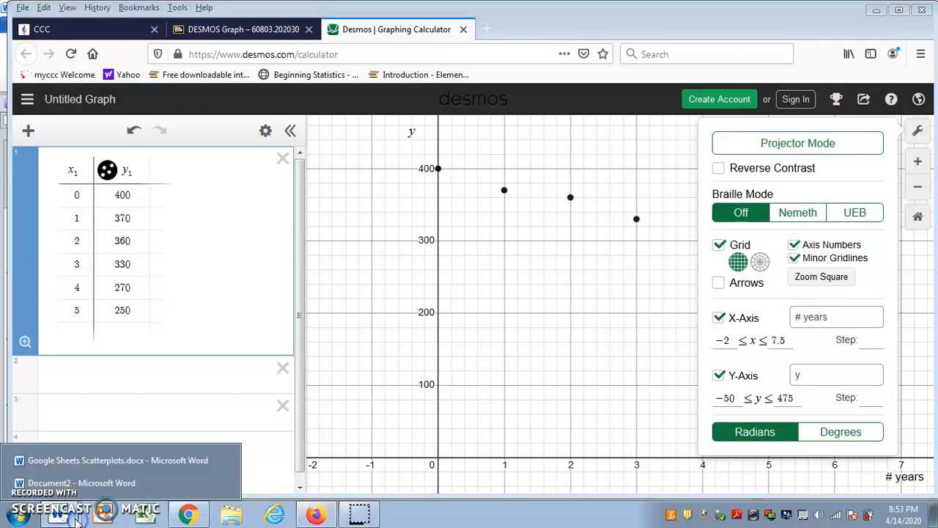
Switch to Word's Document2 to read the 'months since July' and 'Value ($)' column headings.
left_click(81, 482)
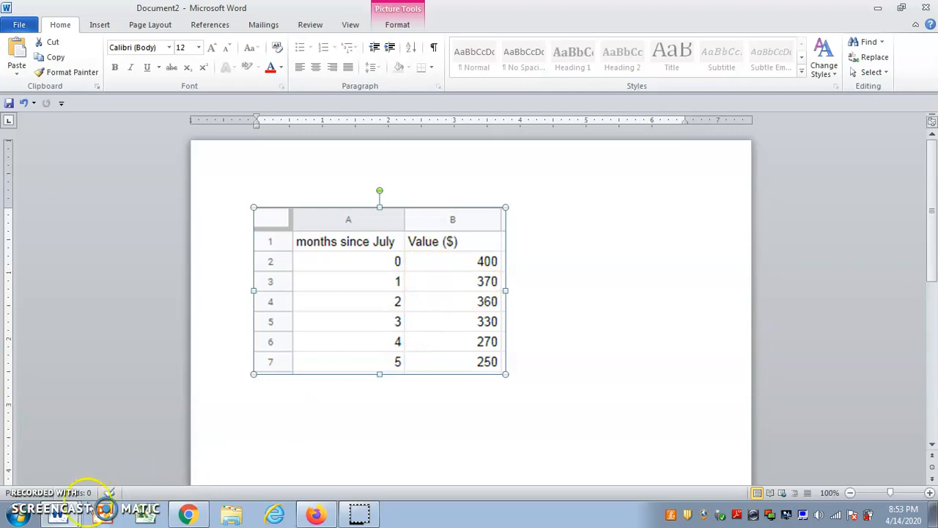
Label the x-axis '# months since July' and the y-axis 'Value ($)' in Graph Settings.
mouse_move(72, 518)
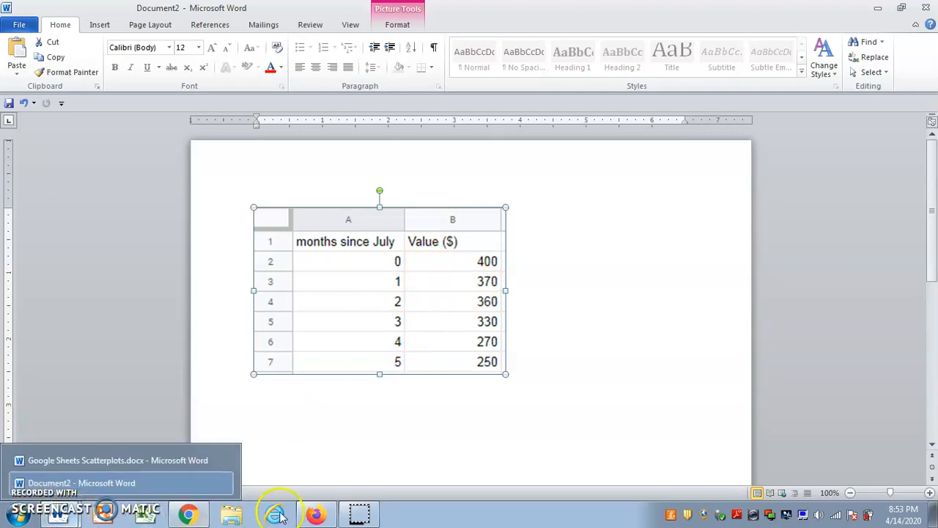
left_click(315, 514)
left_click(833, 317)
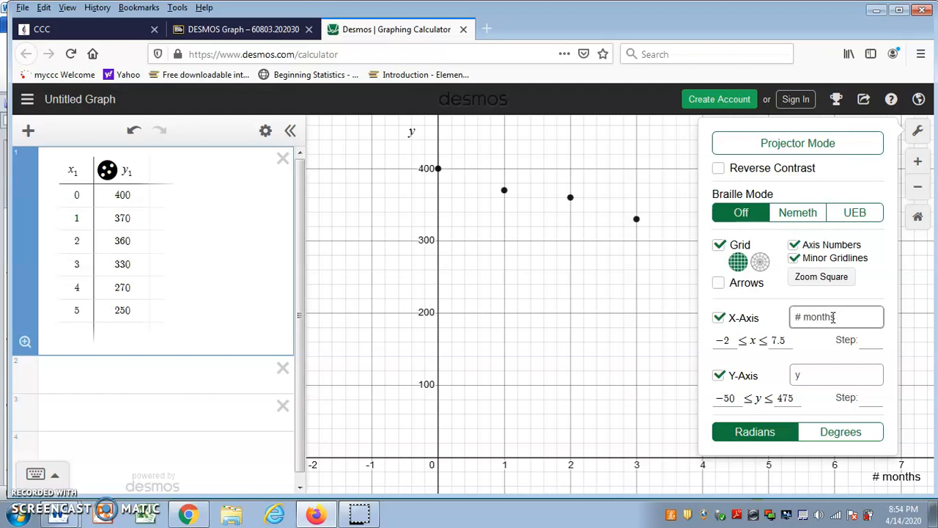
type("ce July")
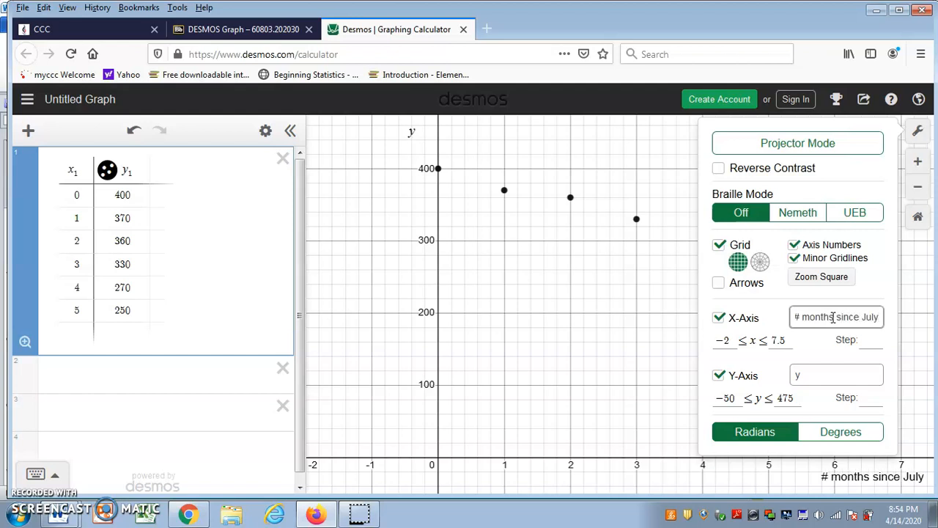
left_click(818, 374)
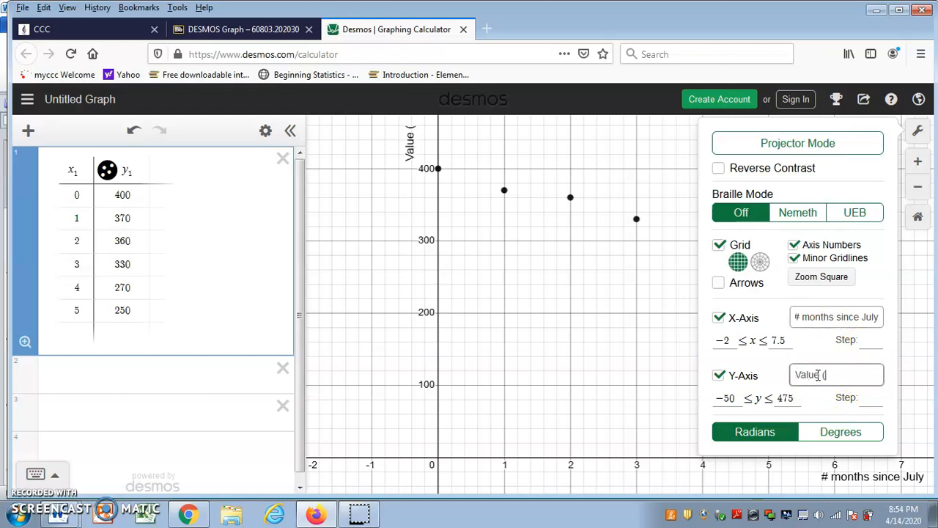
left_click(628, 382)
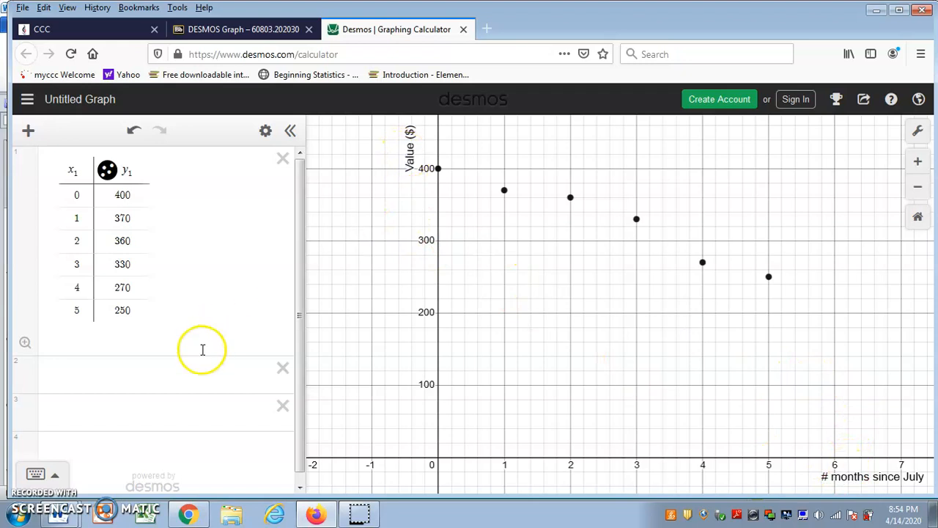
Enter y=-30x+400 in expression row 2 to draw the trial line through the points.
left_click(90, 432)
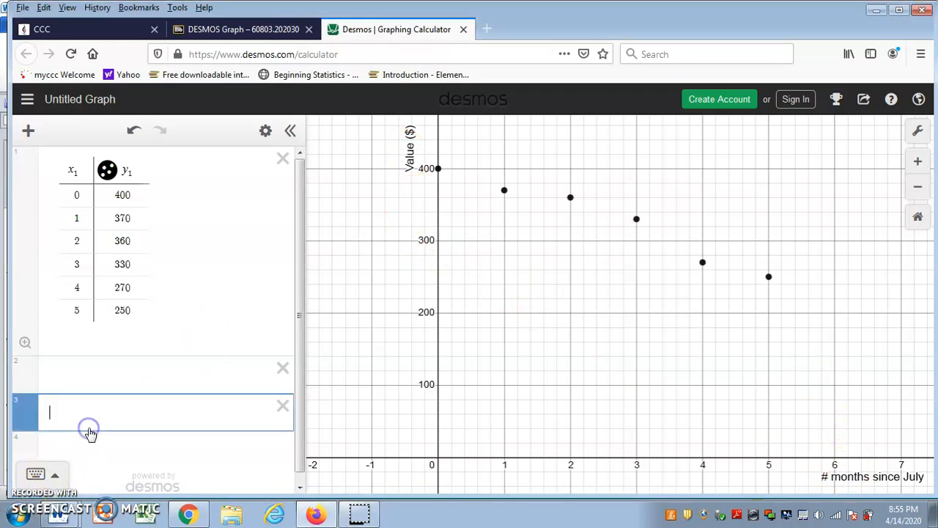
left_click(105, 381)
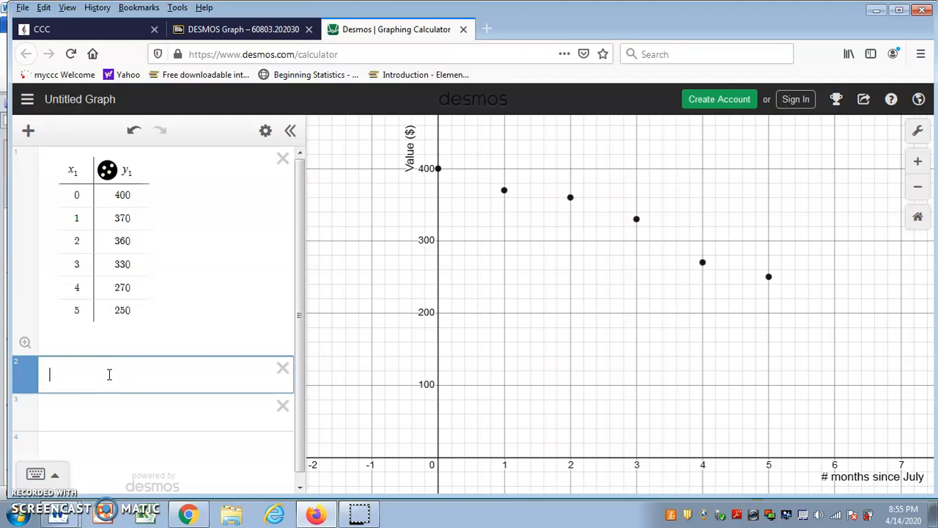
type("y=-30x+400")
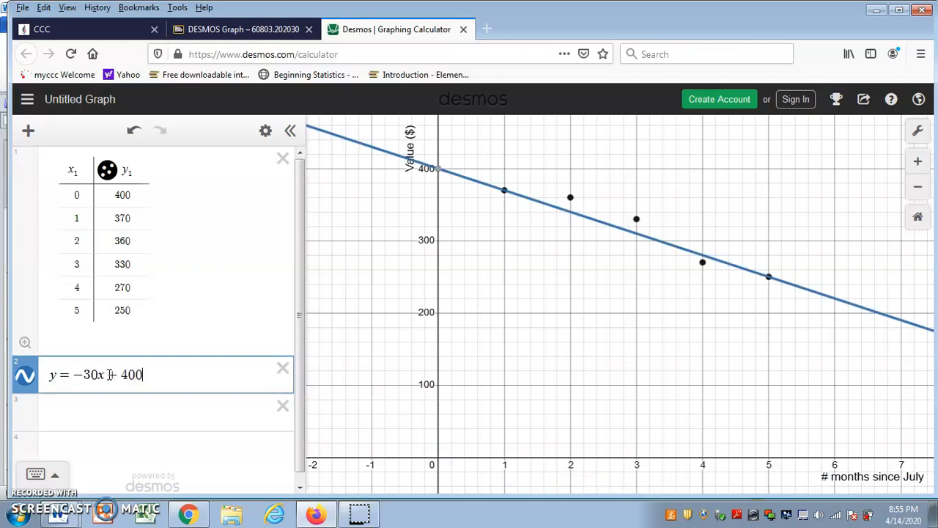
mouse_move(442, 176)
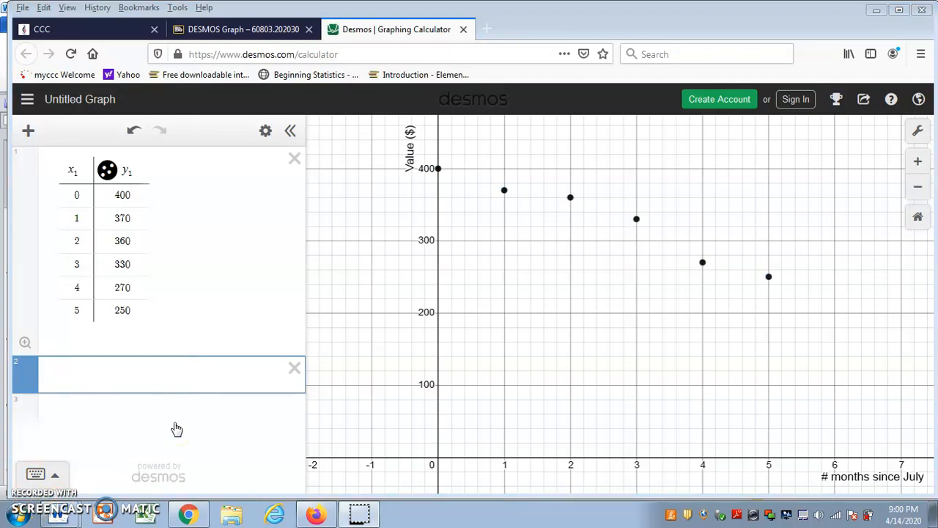
left_click(147, 378)
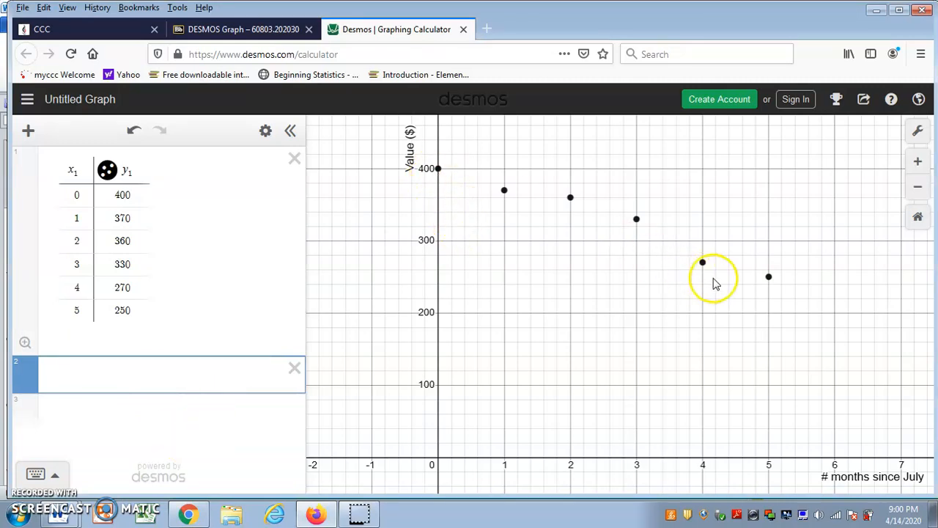
left_click(181, 380)
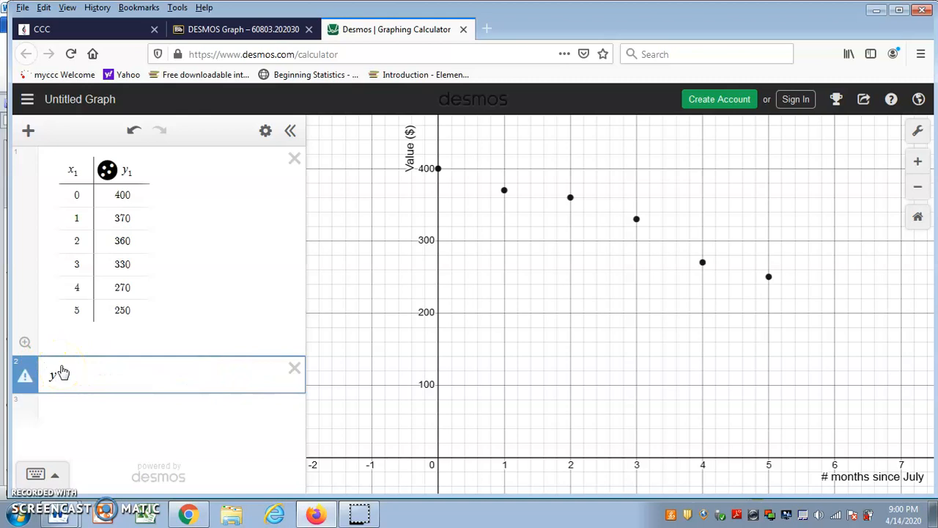
type("y=-30")
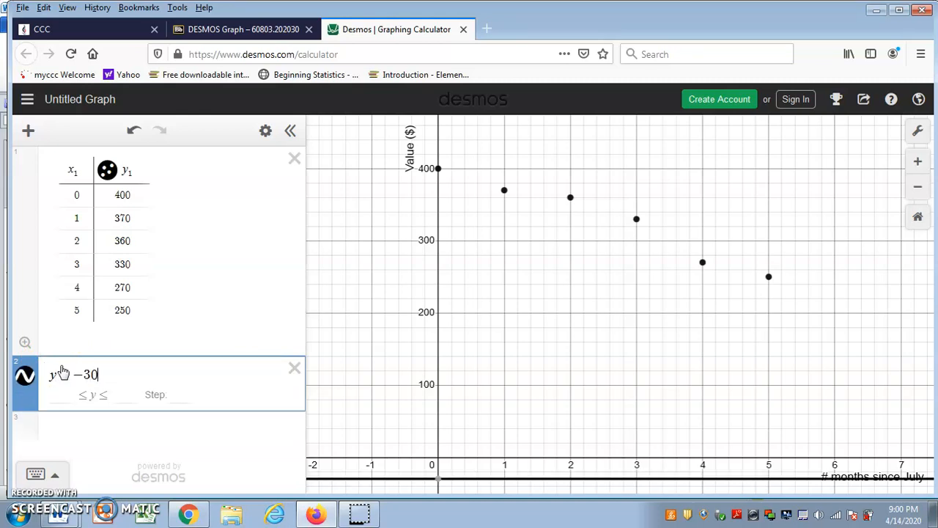
type("x+400")
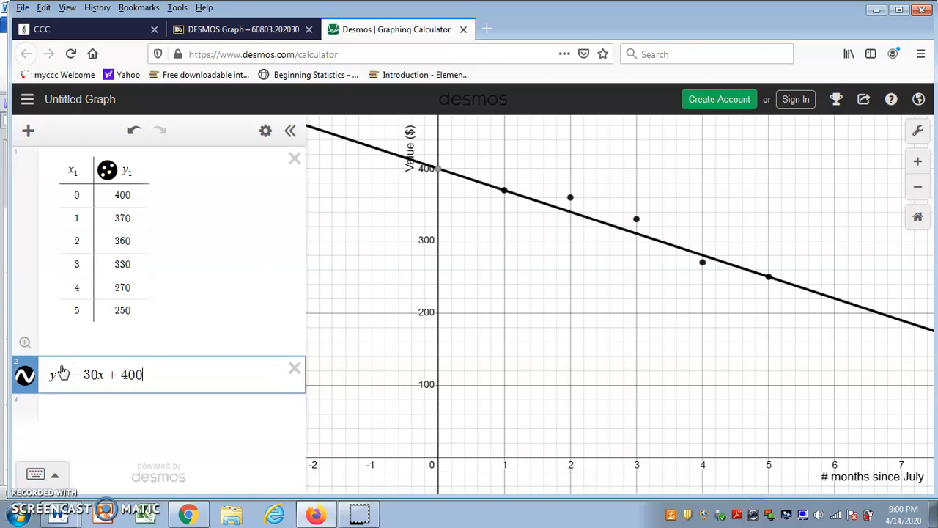
left_click_drag(445, 363, 449, 361)
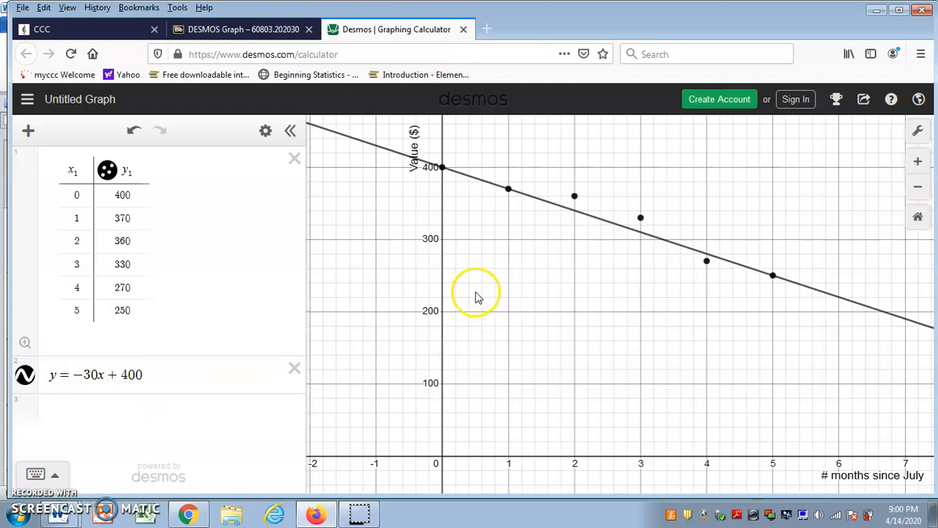
right_click(505, 245)
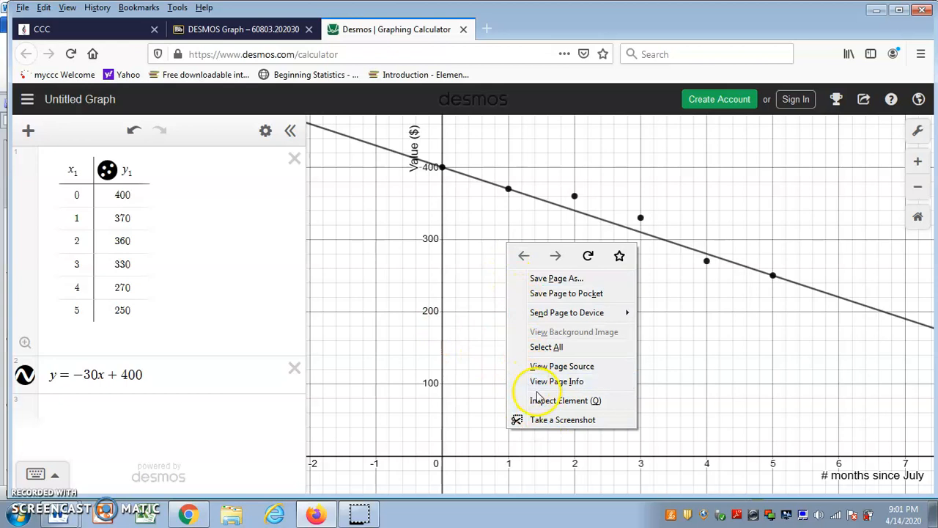
left_click(562, 419)
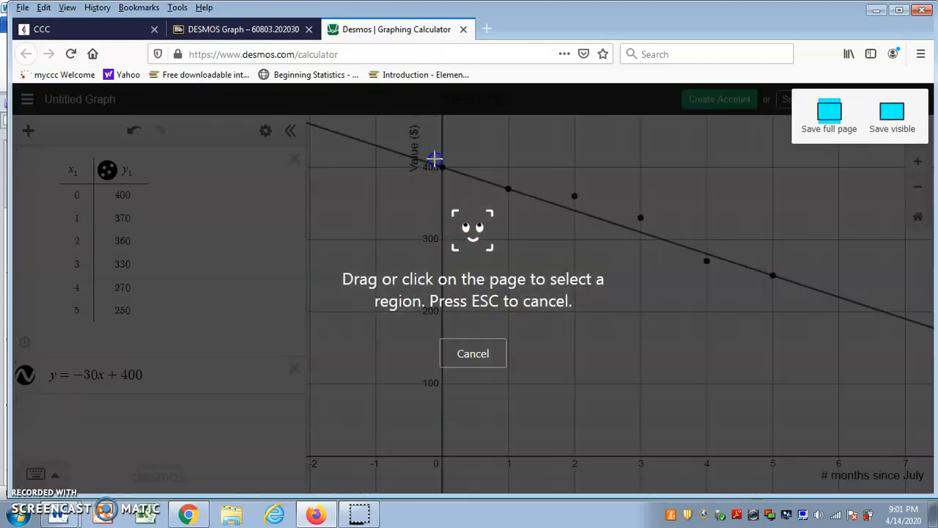
left_click_drag(426, 150, 783, 489)
left_click_drag(923, 521, 451, 157)
left_click(399, 131)
left_click(399, 140)
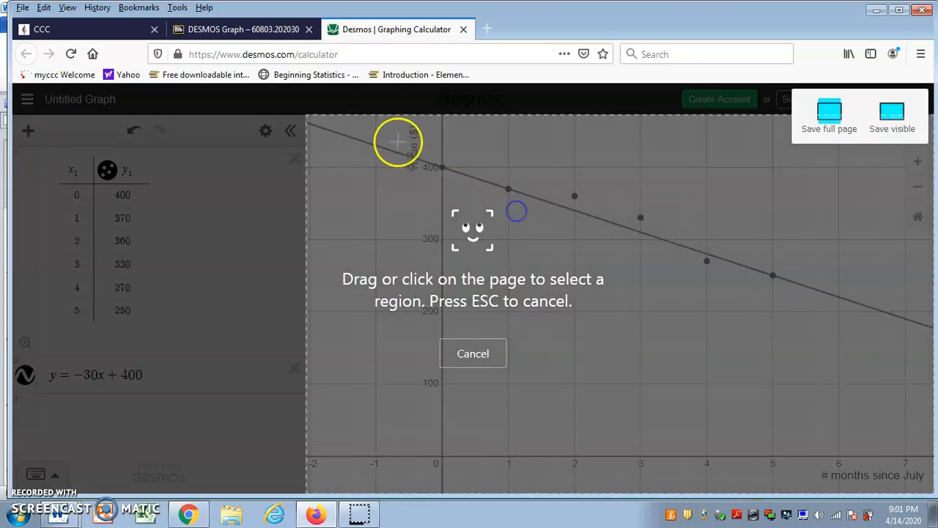
left_click_drag(414, 153, 417, 156)
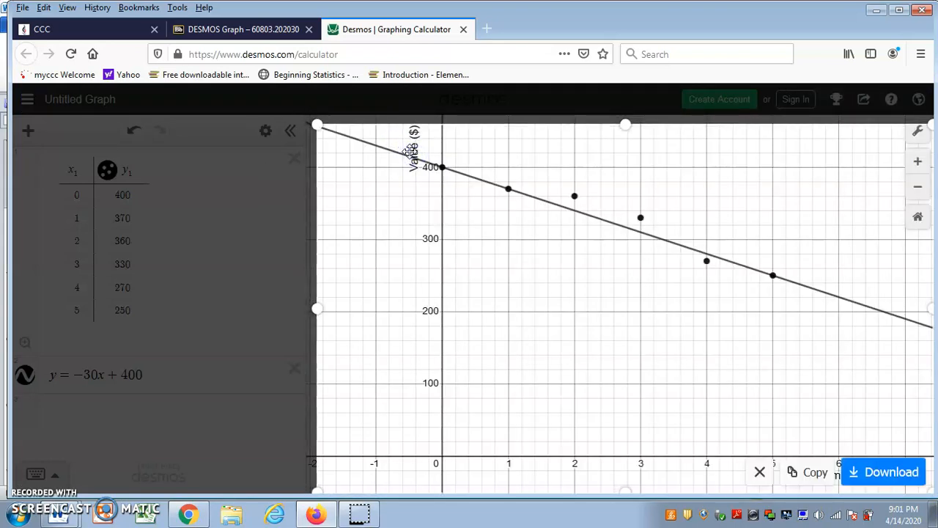
left_click_drag(317, 309, 388, 300)
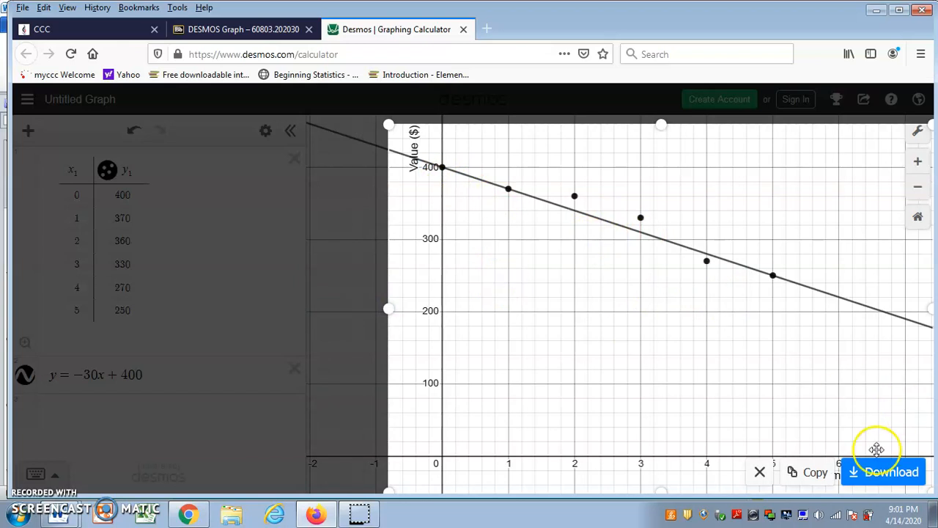
left_click(760, 472)
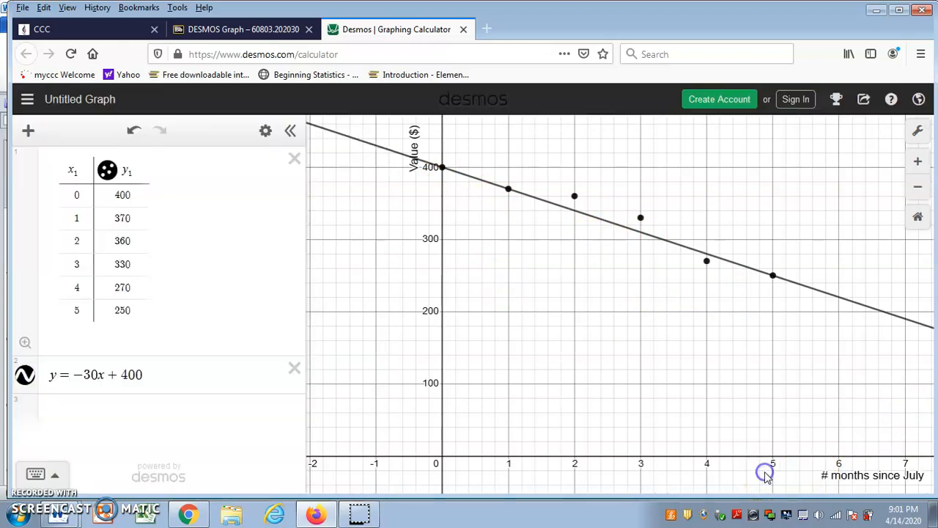
Delete the y = −30x + 400 expression, leaving row 2 empty and selected.
left_click(293, 368)
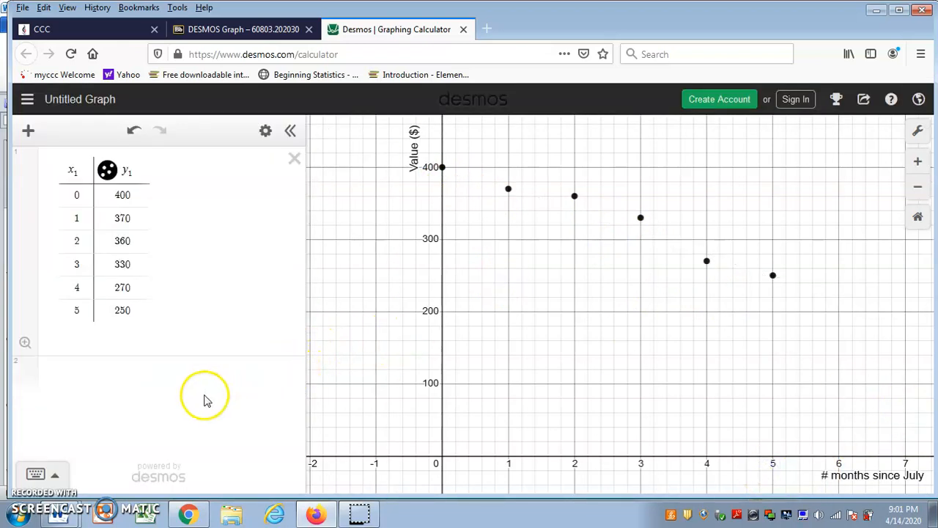
left_click(112, 370)
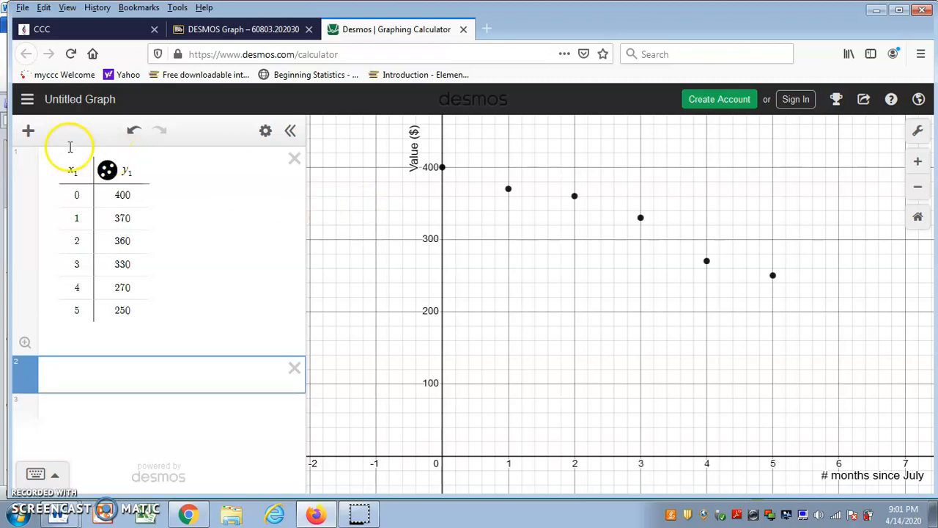
Add a third blank expression and begin the regression by typing y1~.
left_click(29, 132)
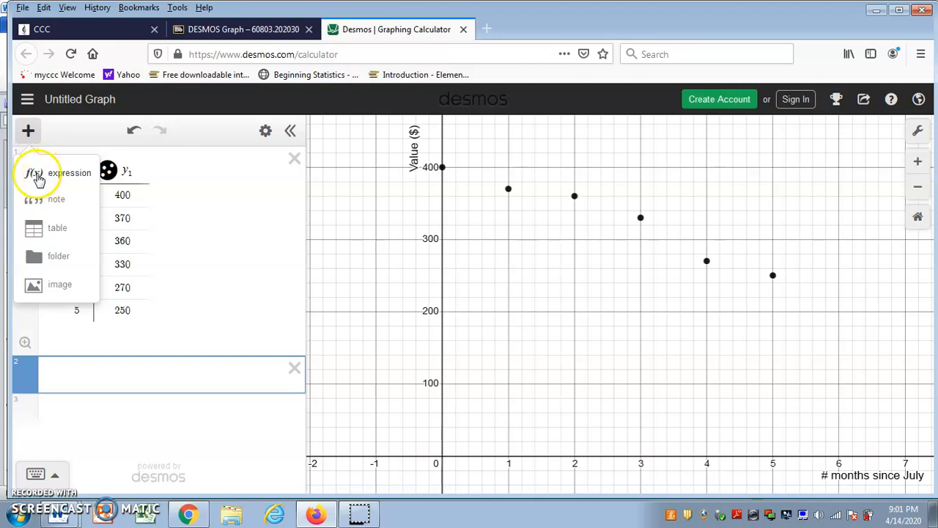
left_click(57, 178)
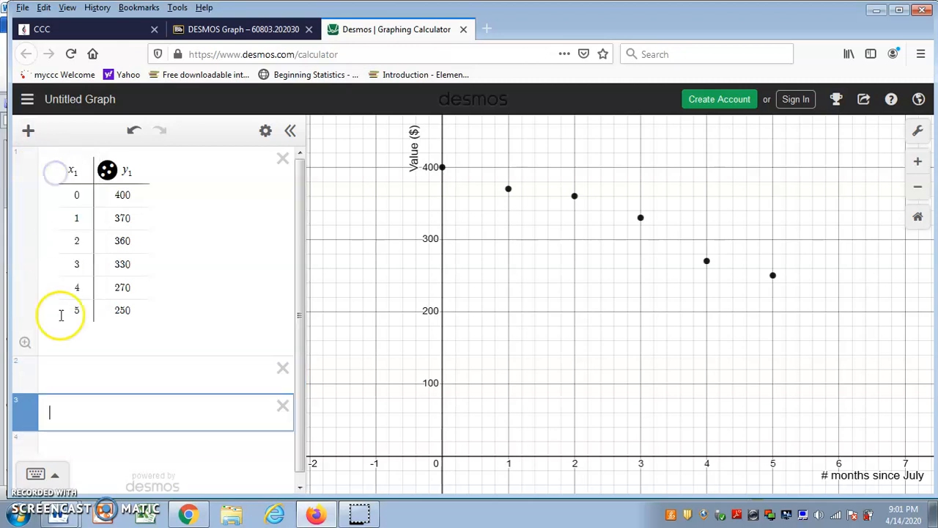
left_click(76, 417)
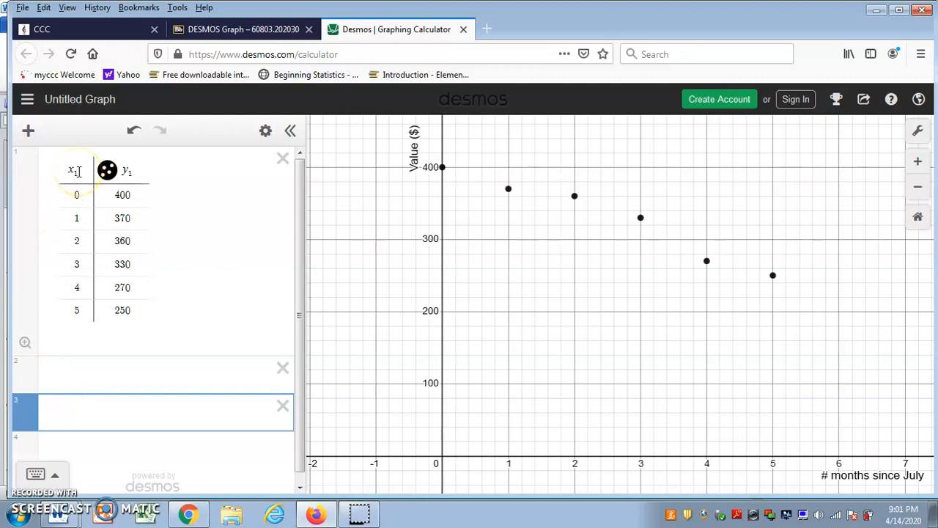
left_click(65, 413)
type("y1")
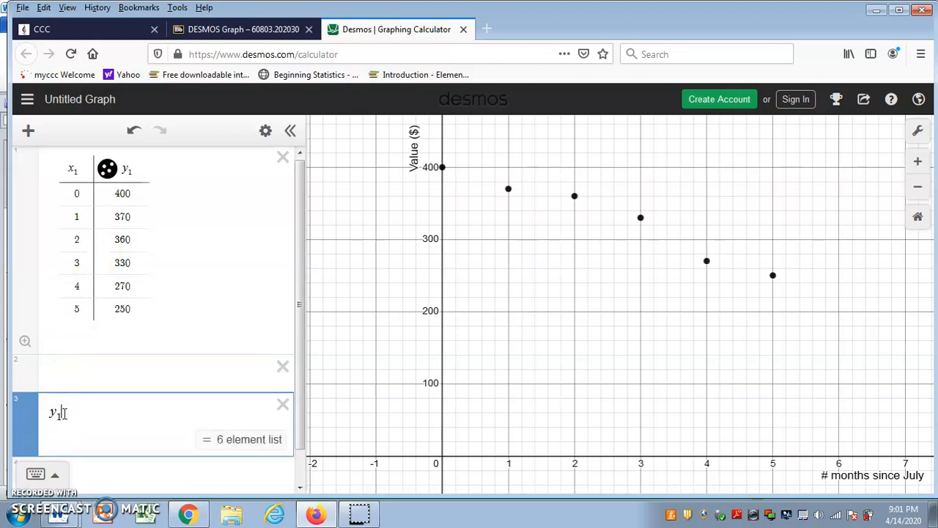
type("~")
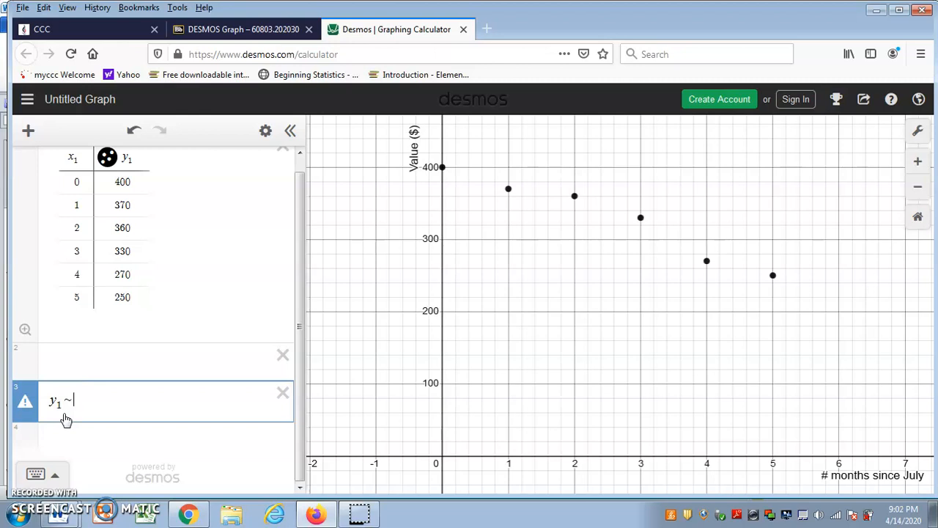
Complete the regression as y1 ~ mx1 + b, giving m = −30.8571, b = 407.143, r² = 0.9576.
type("m")
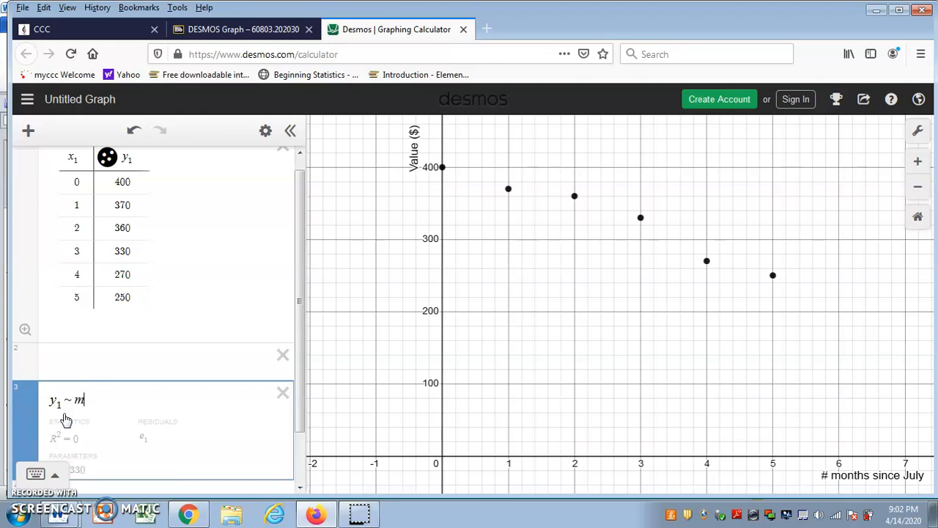
type("x1 ")
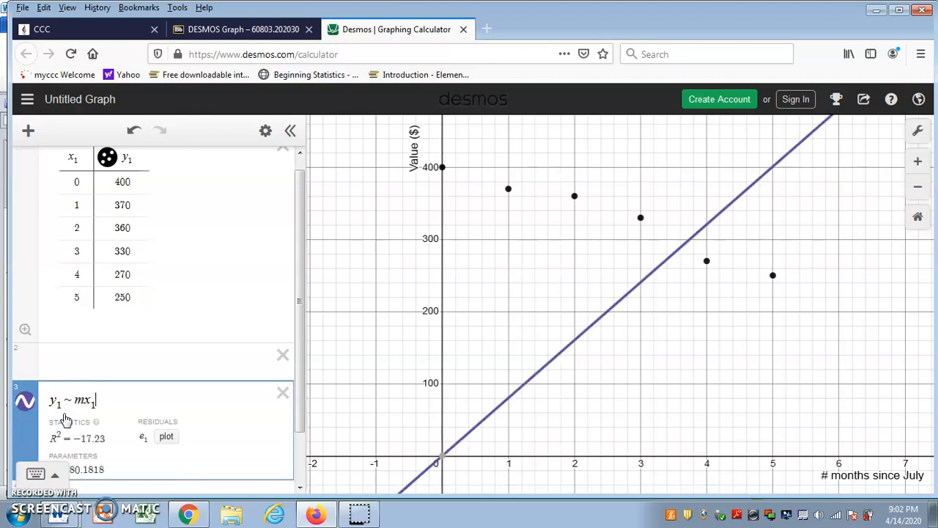
type("+ b")
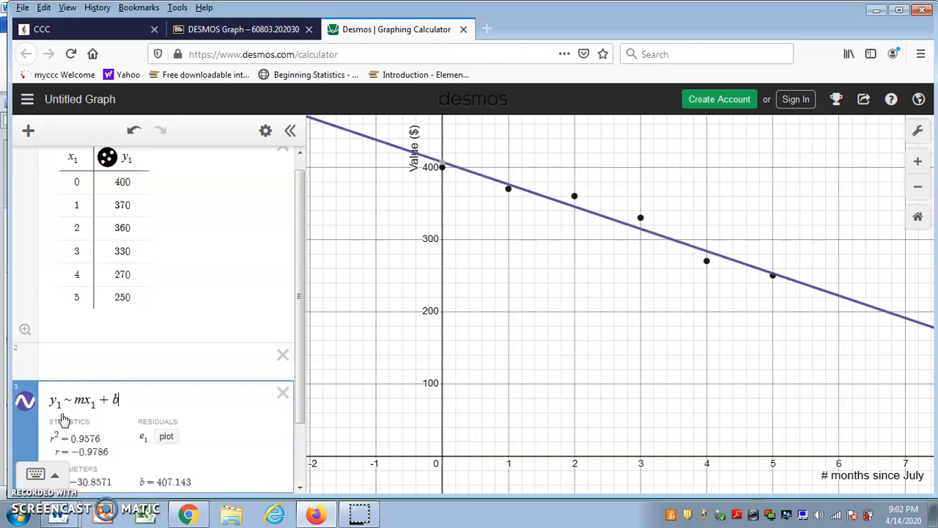
left_click_drag(300, 335, 293, 407)
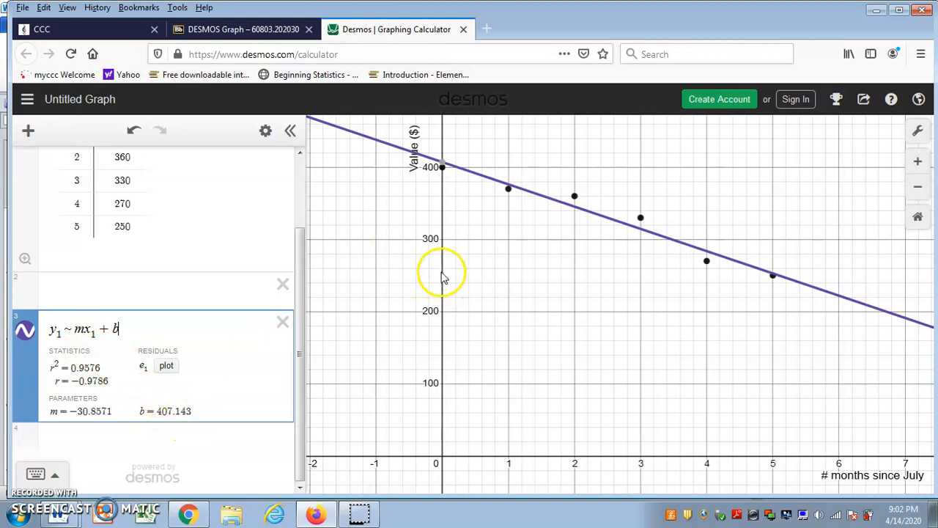
mouse_move(441, 168)
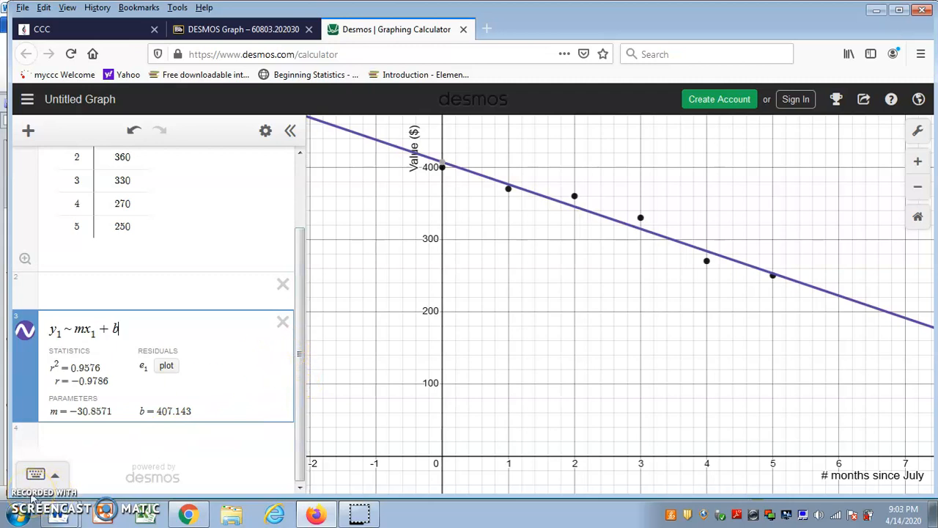
Type y=-30x+400 into the empty row 2 to overlay the trial line.
left_click(88, 287)
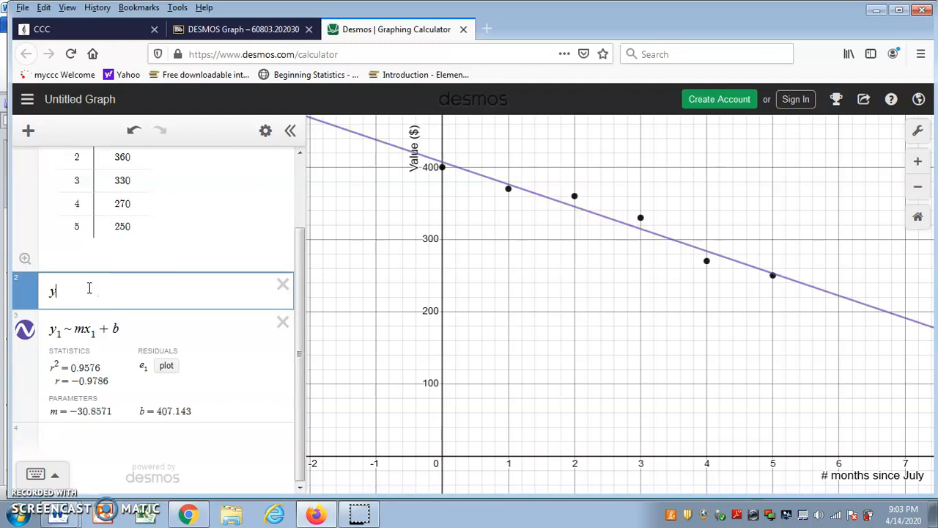
type("y=-30x")
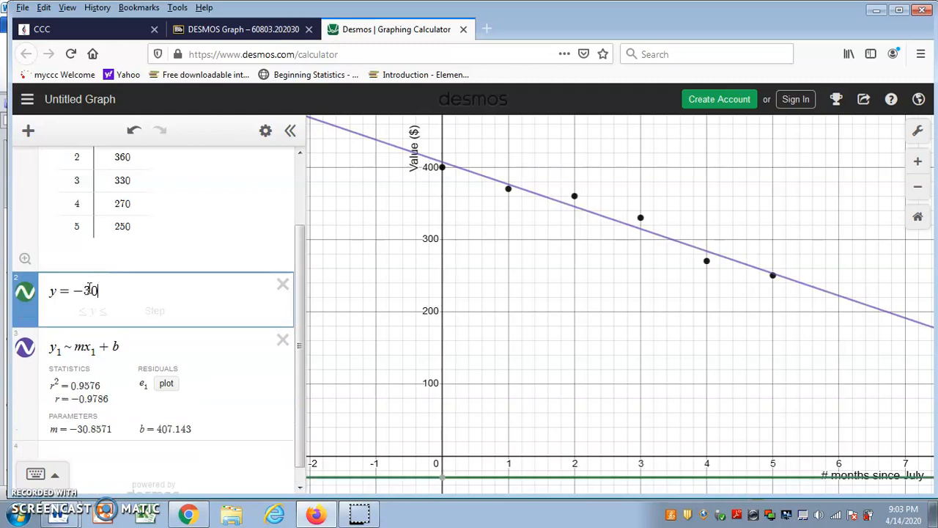
type("+400")
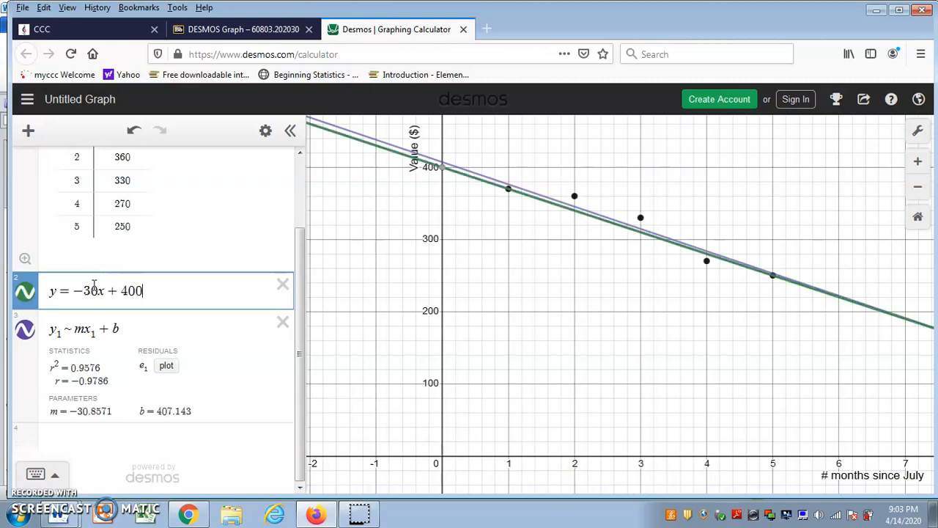